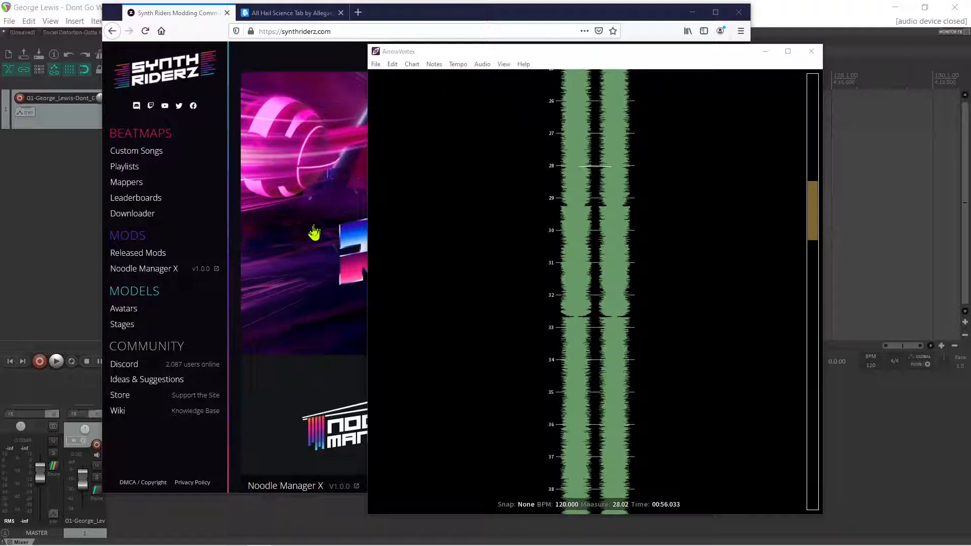
Switch to the browser, open the wiki from the Synthriderz site, and review the sections on its home page.
{"action": "left_click", "coordinate": [192, 14]}
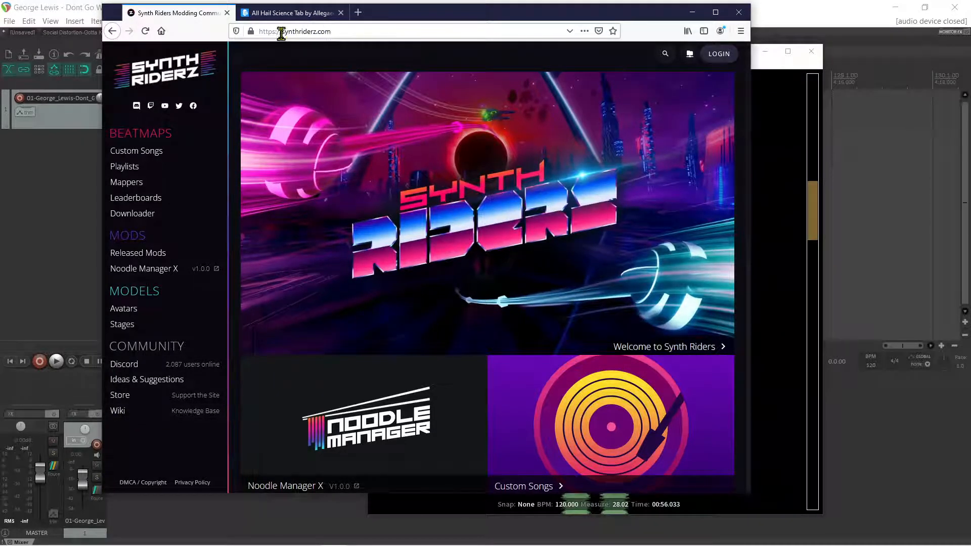
{"action": "left_click", "coordinate": [124, 412]}
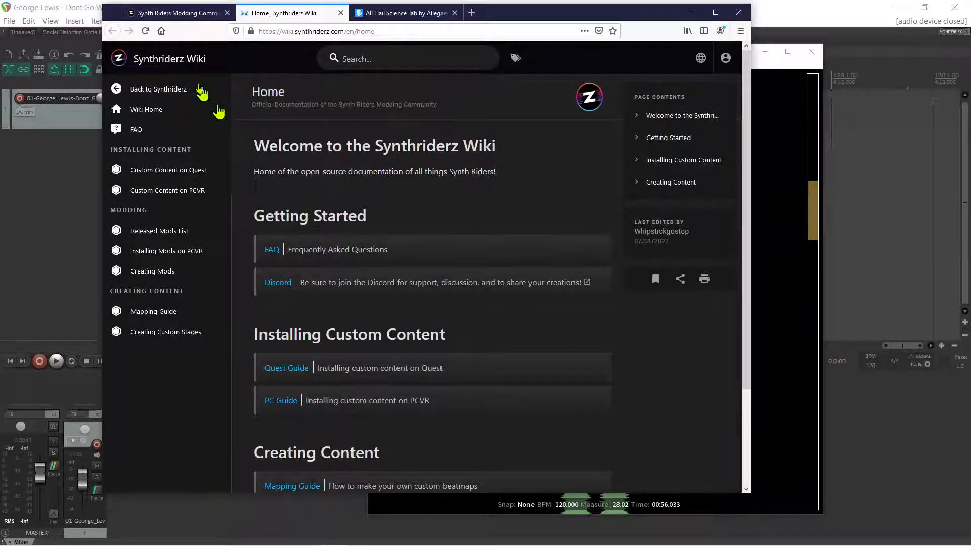
{"action": "left_click", "coordinate": [164, 13]}
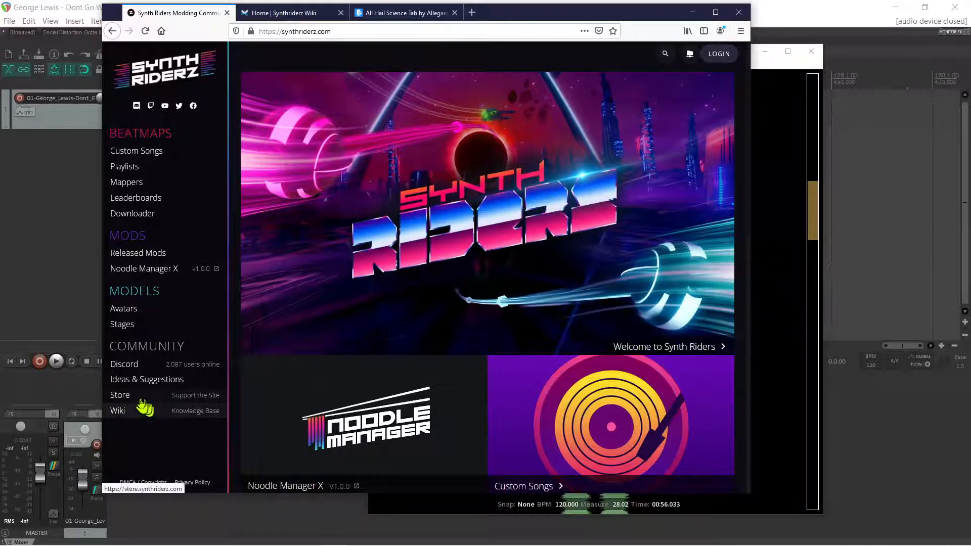
{"action": "left_click", "coordinate": [289, 13]}
{"action": "scroll", "coordinate": [435, 202], "scroll_direction": "down", "scroll_amount": 3}
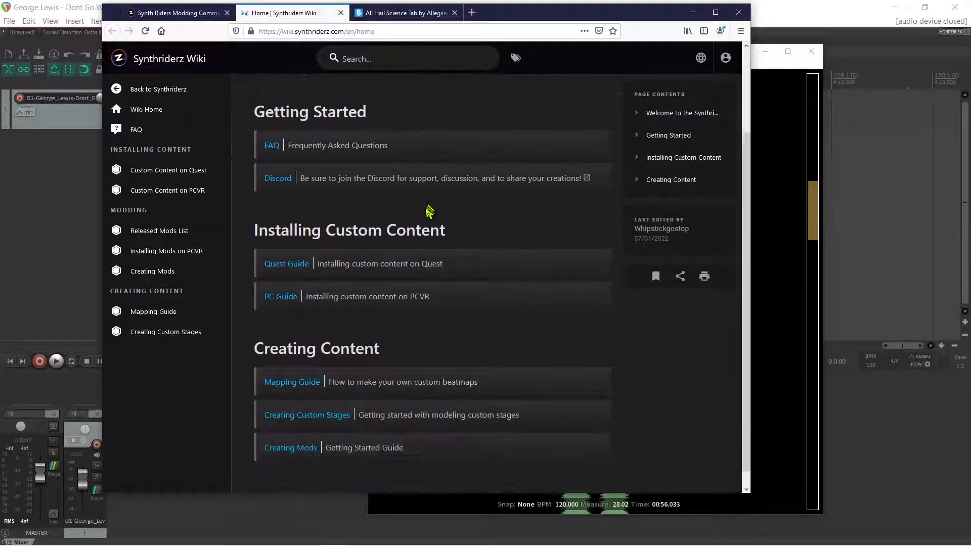
{"action": "scroll", "coordinate": [467, 415], "scroll_direction": "up", "scroll_amount": 3}
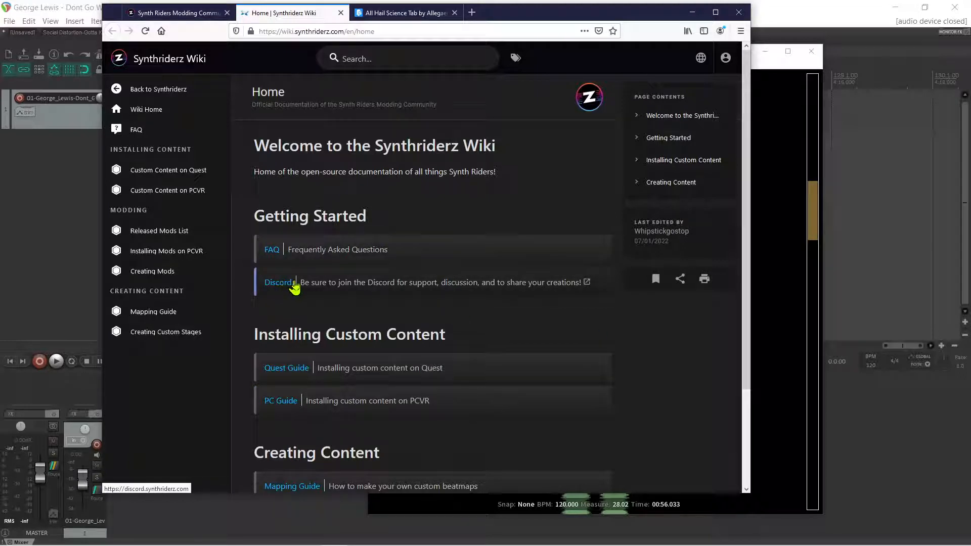
{"action": "scroll", "coordinate": [322, 288], "scroll_direction": "down", "scroll_amount": 2}
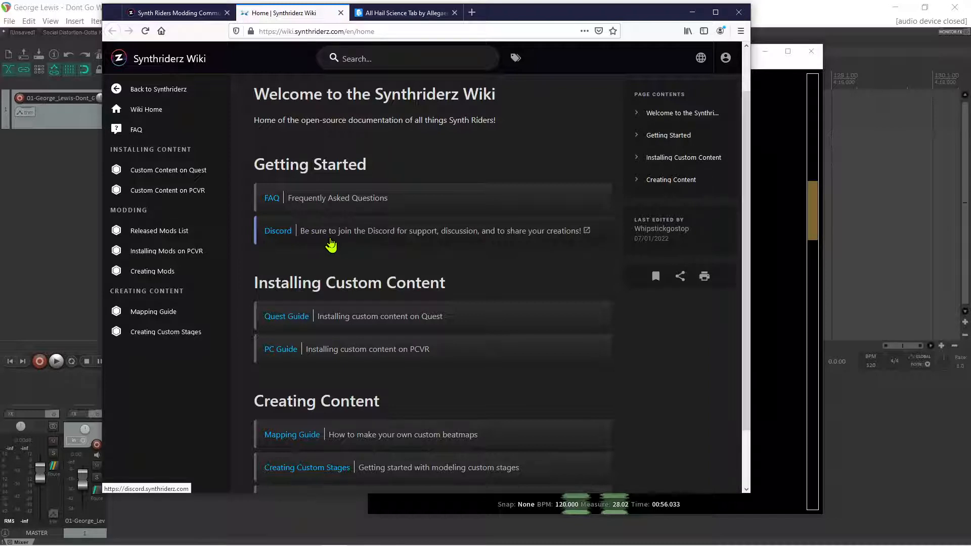
{"action": "scroll", "coordinate": [331, 246], "scroll_direction": "down", "scroll_amount": 2}
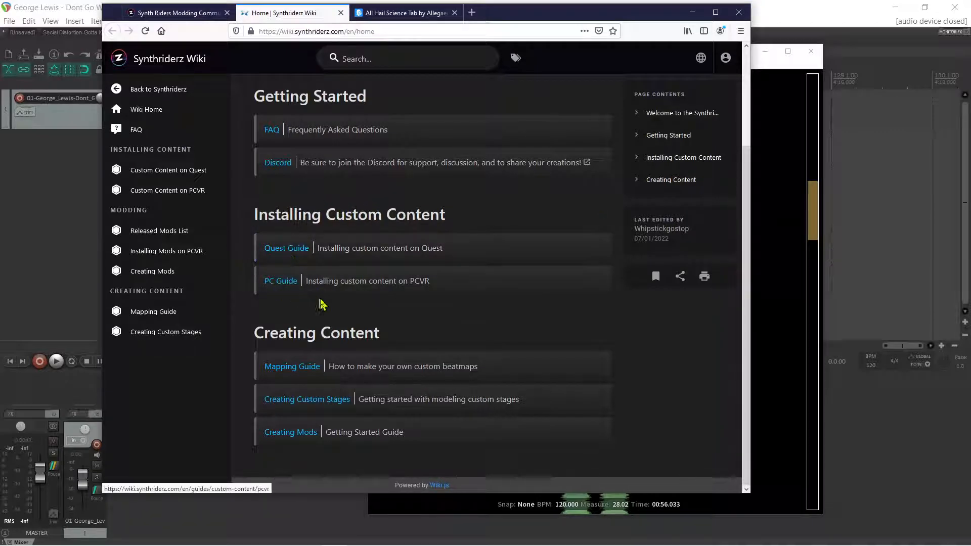
Open the wiki's Mapping Guide and review its Beginner, Intermediate, Advanced and References topics.
{"action": "left_click", "coordinate": [293, 367]}
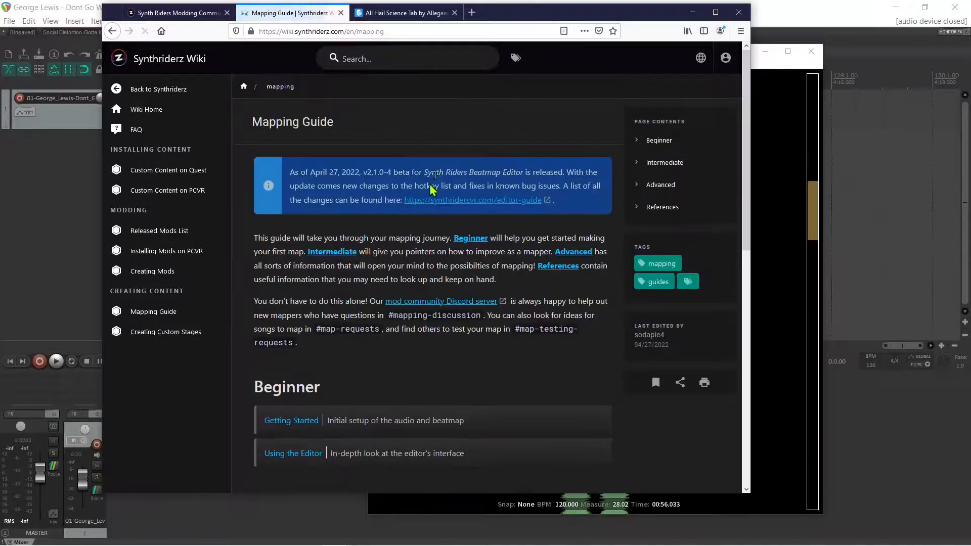
{"action": "scroll", "coordinate": [431, 232], "scroll_direction": "down", "scroll_amount": 2}
{"action": "scroll", "coordinate": [433, 248], "scroll_direction": "down", "scroll_amount": 2}
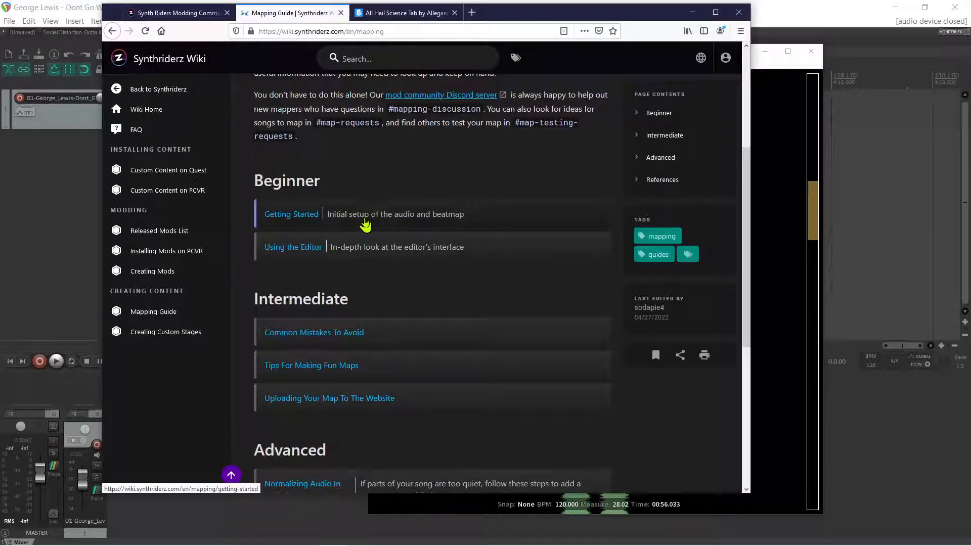
{"action": "scroll", "coordinate": [397, 218], "scroll_direction": "down", "scroll_amount": 1}
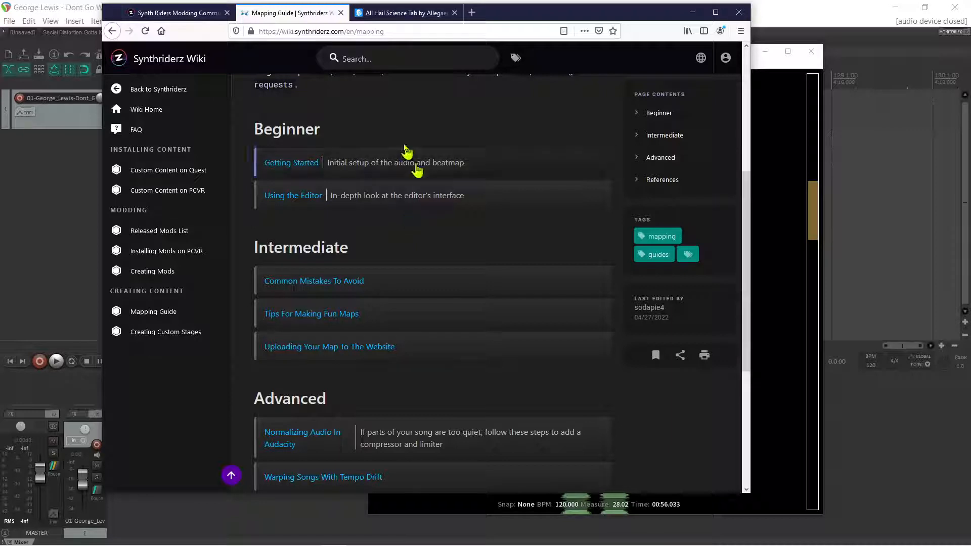
{"action": "scroll", "coordinate": [428, 209], "scroll_direction": "down", "scroll_amount": 1}
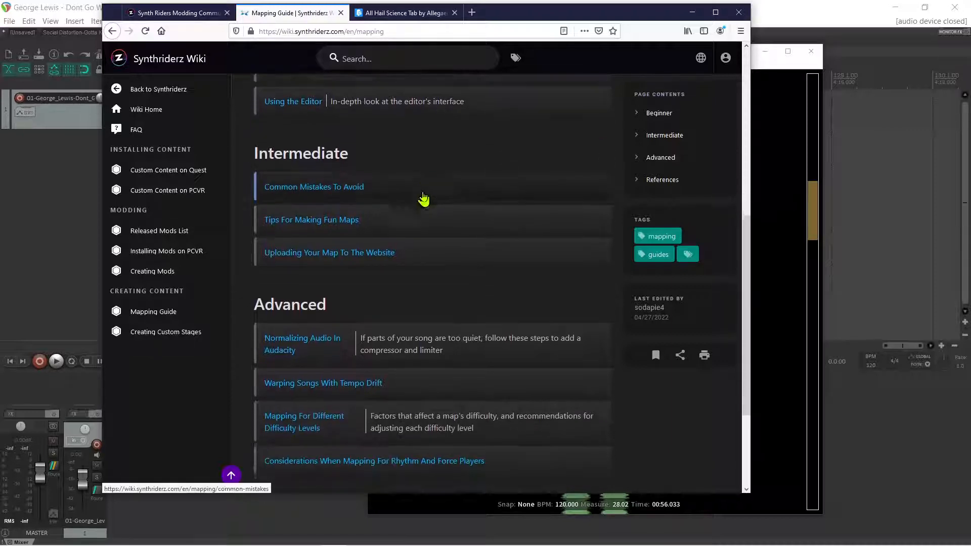
{"action": "scroll", "coordinate": [392, 271], "scroll_direction": "down", "scroll_amount": 1}
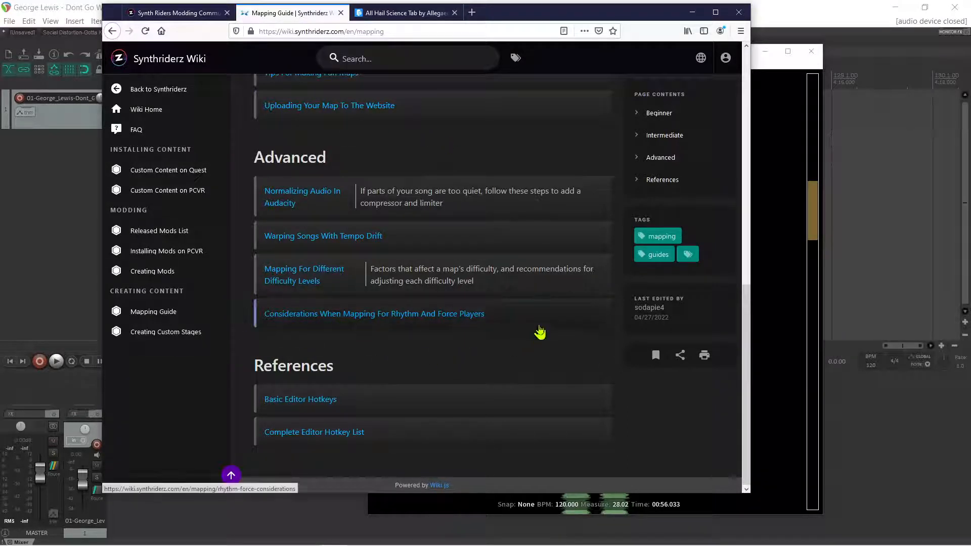
Open the Reaper text guide from the Warping Songs With Tempo Drift page and skim its audio quality and compressor sections.
{"action": "left_click", "coordinate": [348, 238]}
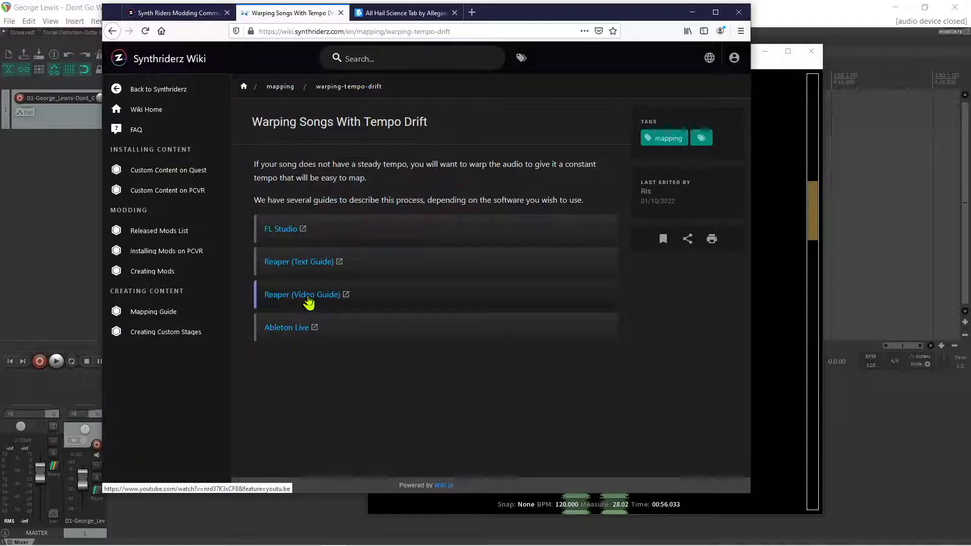
{"action": "left_click", "coordinate": [303, 268]}
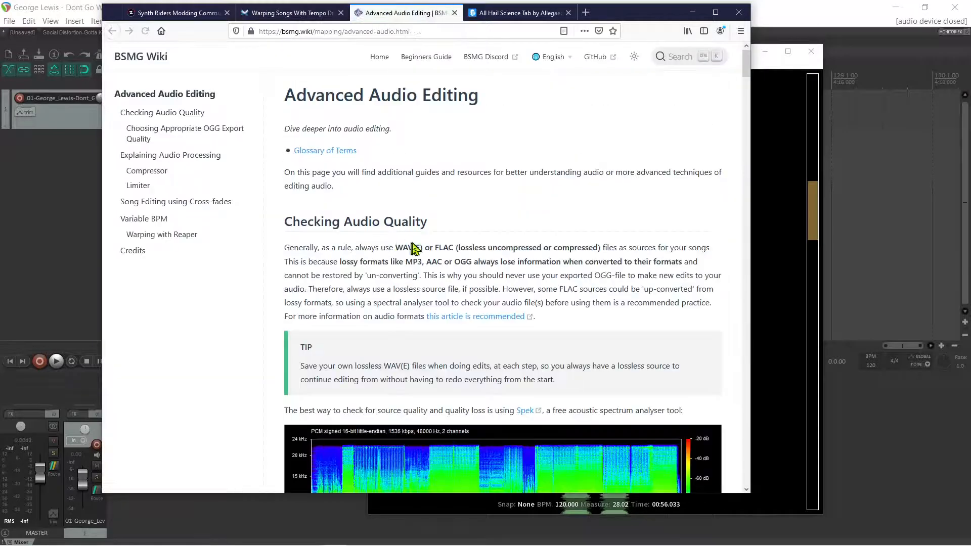
{"action": "scroll", "coordinate": [489, 229], "scroll_direction": "down", "scroll_amount": 10}
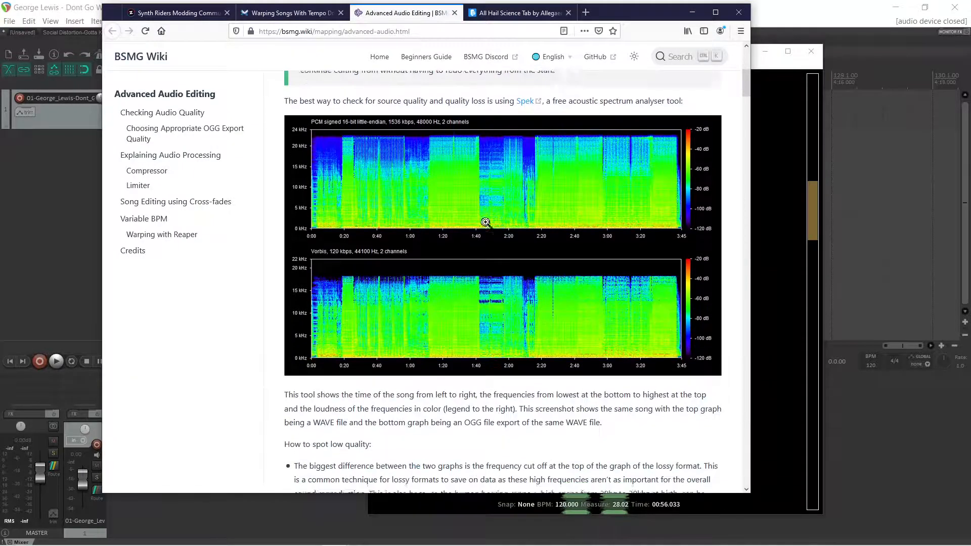
{"action": "scroll", "coordinate": [486, 222], "scroll_direction": "down", "scroll_amount": 12}
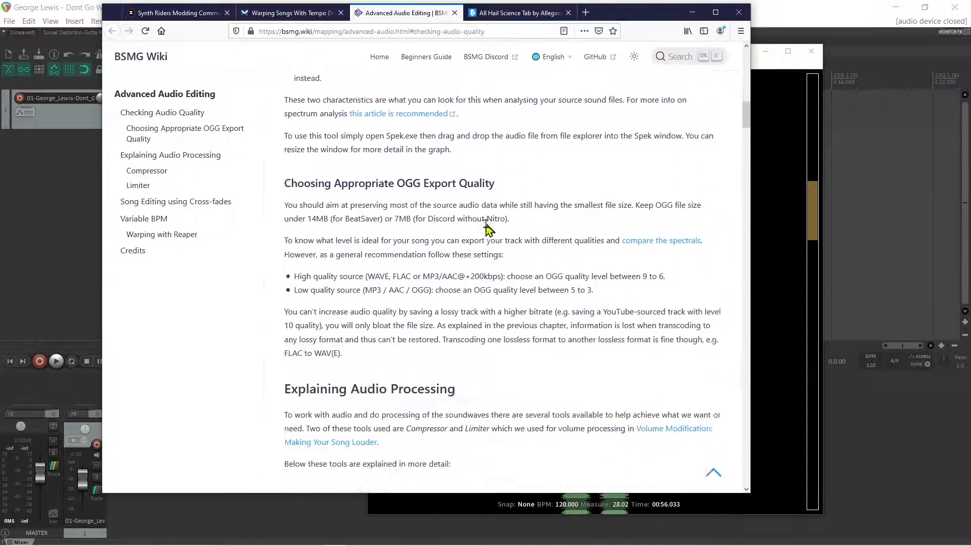
{"action": "scroll", "coordinate": [485, 224], "scroll_direction": "down", "scroll_amount": 8}
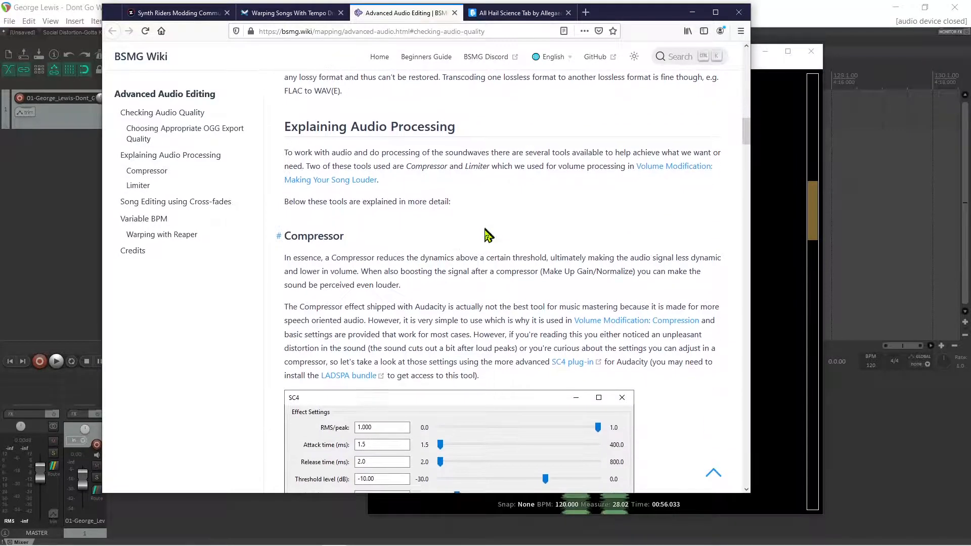
{"action": "scroll", "coordinate": [484, 230], "scroll_direction": "down", "scroll_amount": 1}
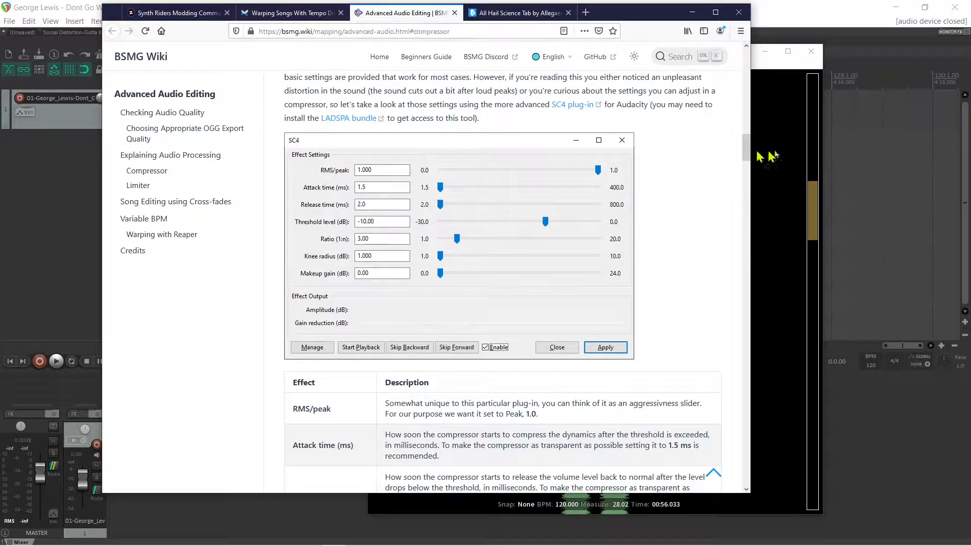
Switch to ArrowVortex, open the Adjust Sync dialog, and run automatic BPM detection on the loaded song.
{"action": "left_click", "coordinate": [814, 206]}
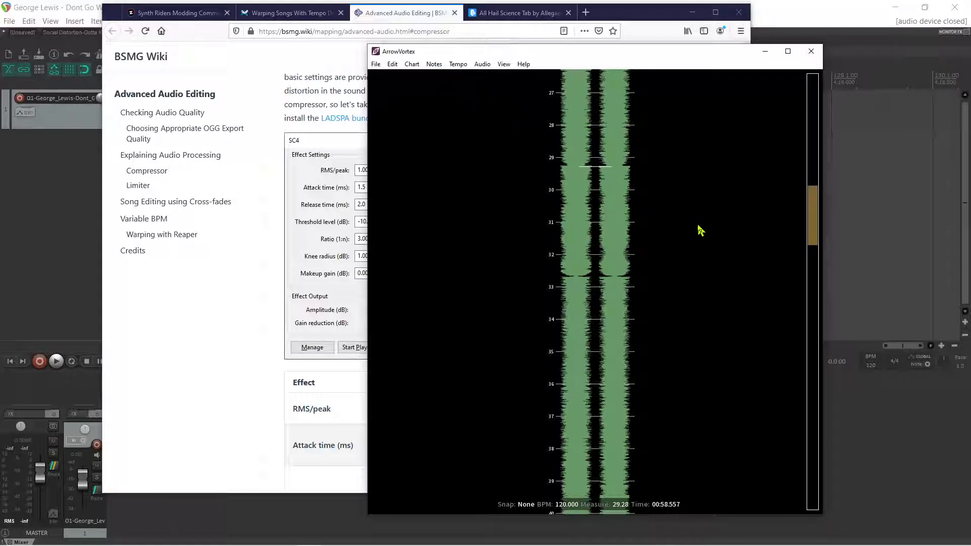
{"action": "left_click", "coordinate": [468, 69]}
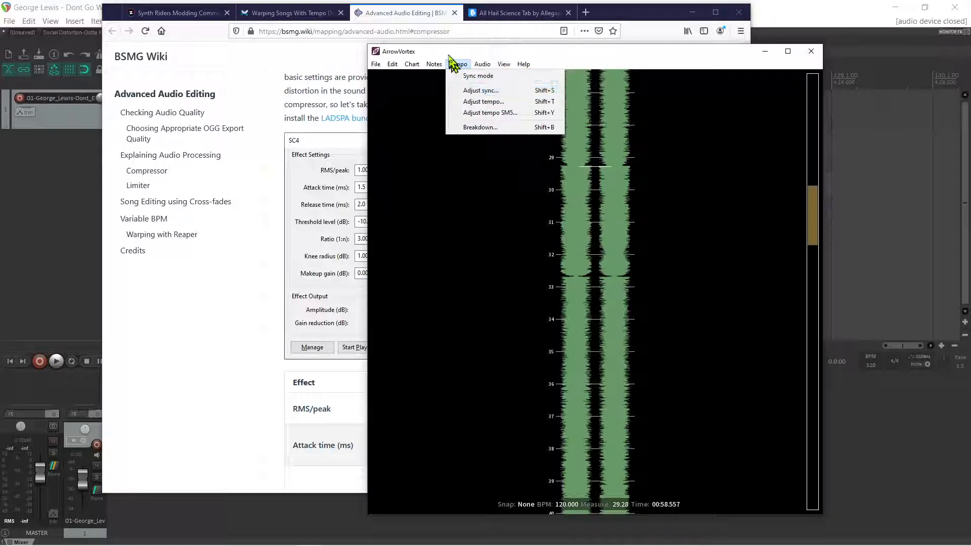
{"action": "left_click", "coordinate": [455, 64]}
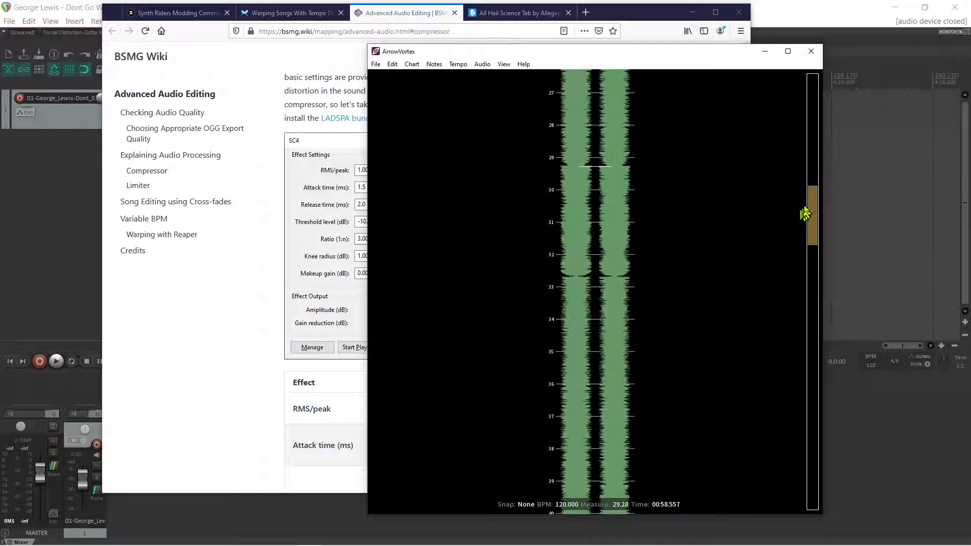
{"action": "scroll", "coordinate": [812, 201], "scroll_direction": "up", "scroll_amount": 1}
{"action": "scroll", "coordinate": [812, 201], "scroll_direction": "up", "scroll_amount": 1}
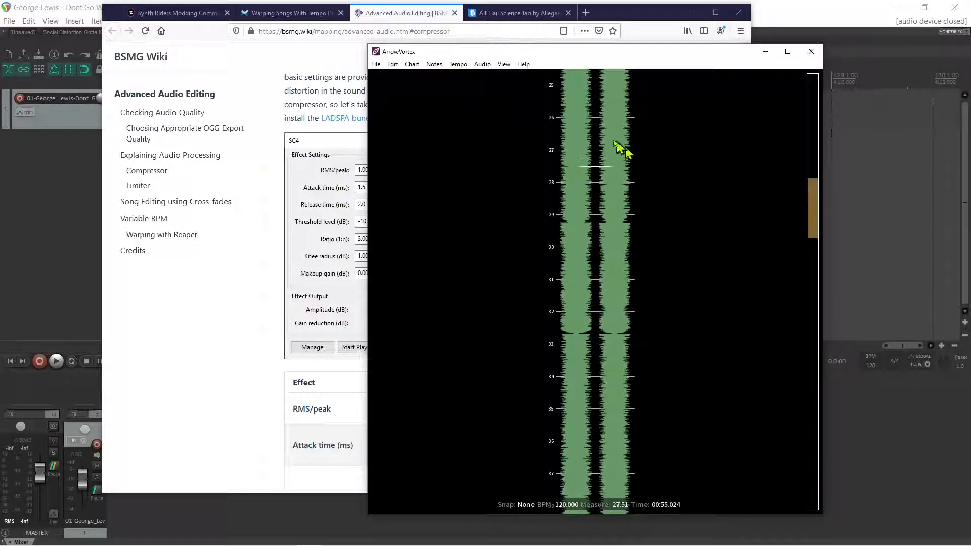
{"action": "left_click", "coordinate": [483, 64]}
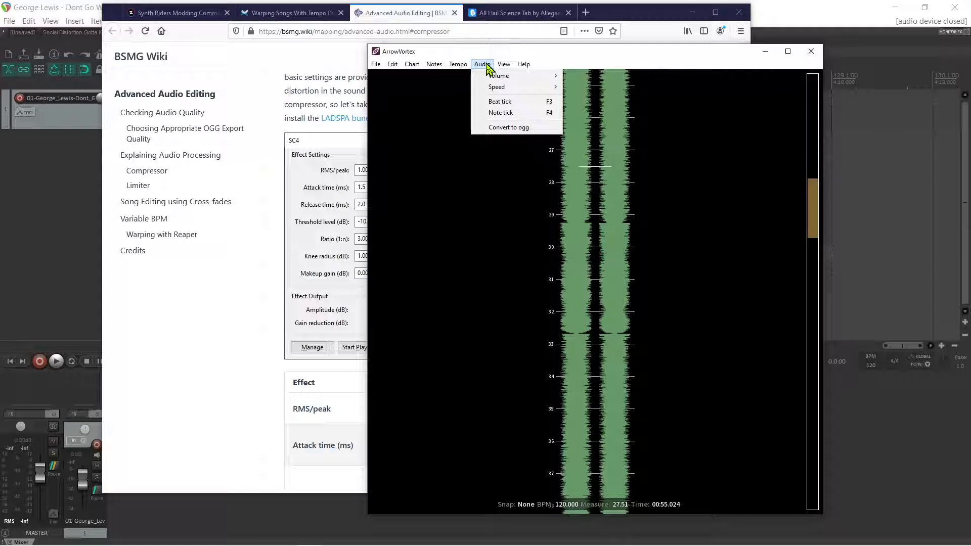
{"action": "mouse_move", "coordinate": [464, 68]}
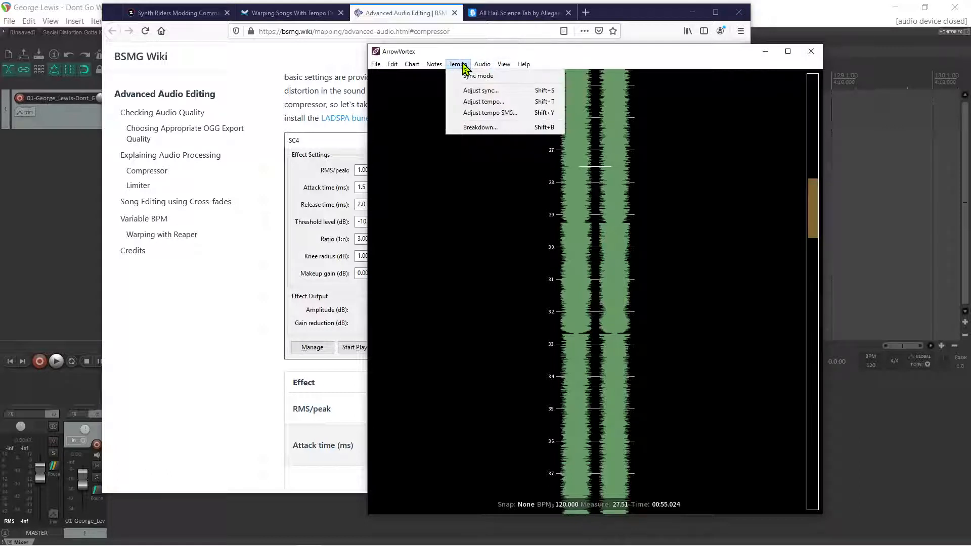
{"action": "left_click", "coordinate": [462, 91]}
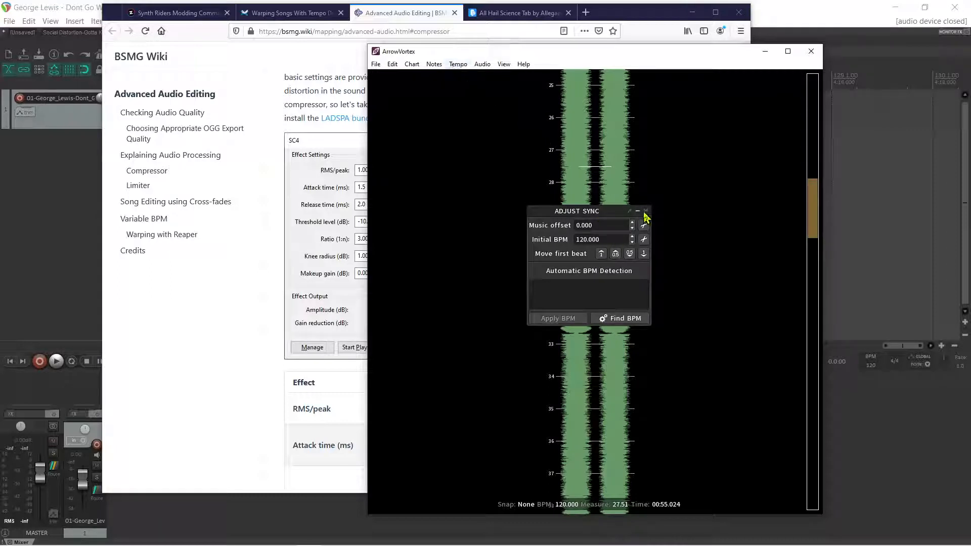
{"action": "left_click", "coordinate": [458, 64]}
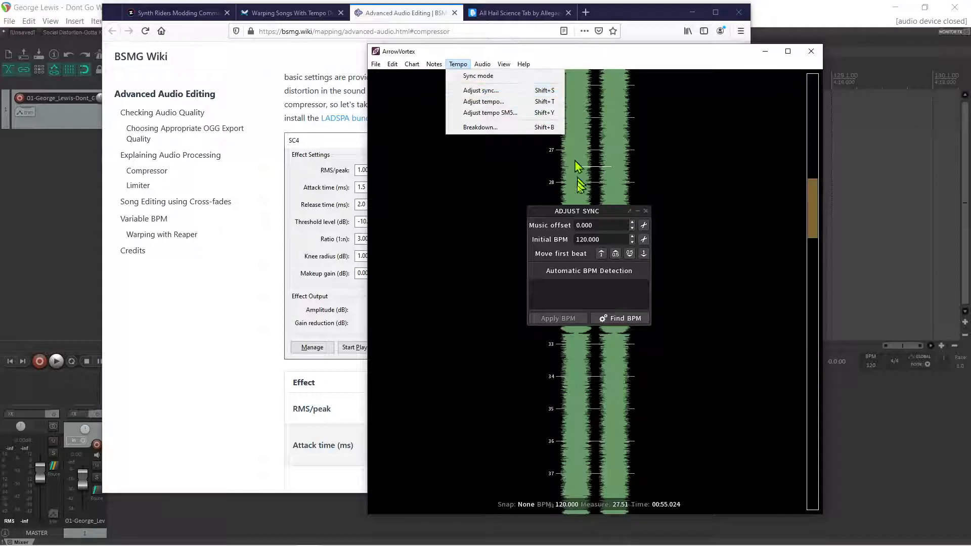
{"action": "left_click", "coordinate": [609, 219]}
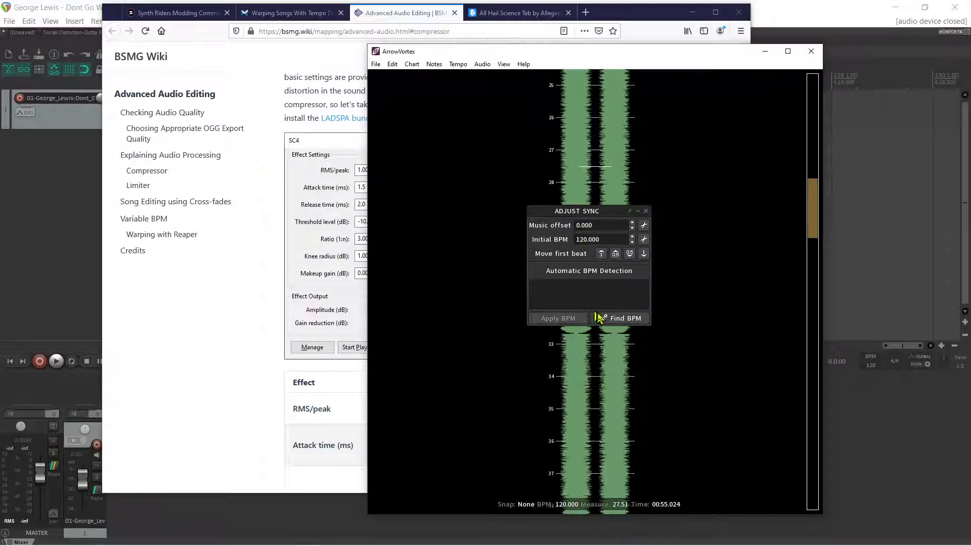
{"action": "left_click", "coordinate": [645, 321]}
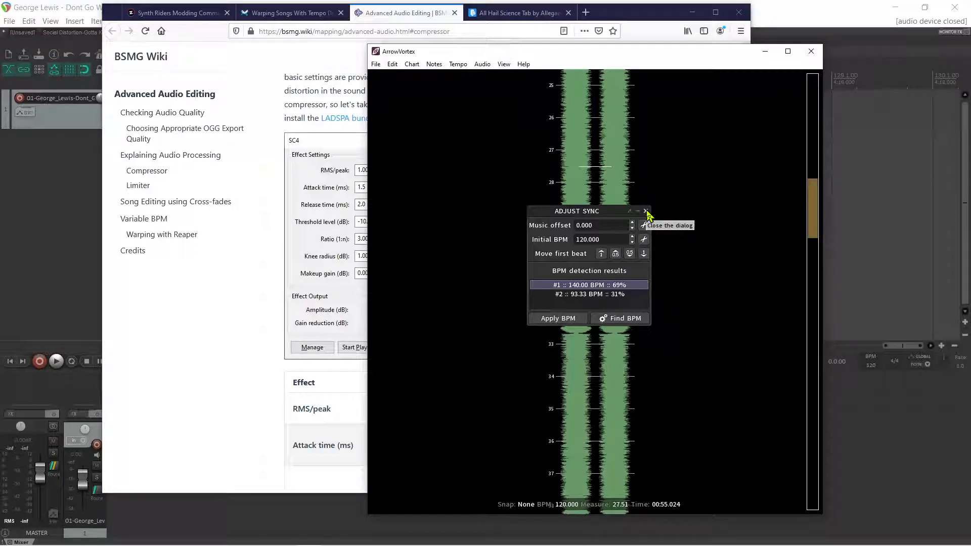
Switch to the Songsterr tab for All Hail Science and examine its tempo and time signature changes.
{"action": "left_click", "coordinate": [503, 20]}
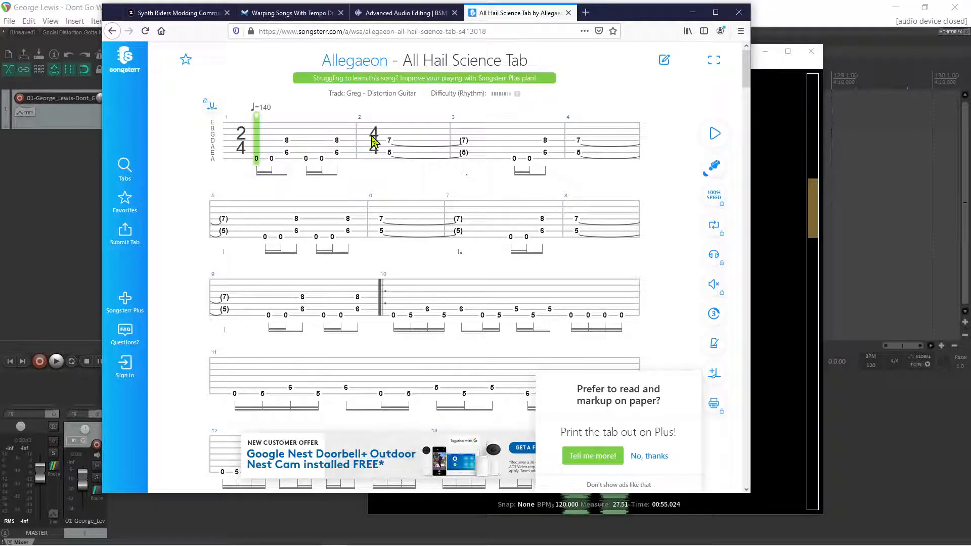
{"action": "scroll", "coordinate": [374, 167], "scroll_direction": "down", "scroll_amount": 3}
{"action": "scroll", "coordinate": [354, 230], "scroll_direction": "down", "scroll_amount": 5}
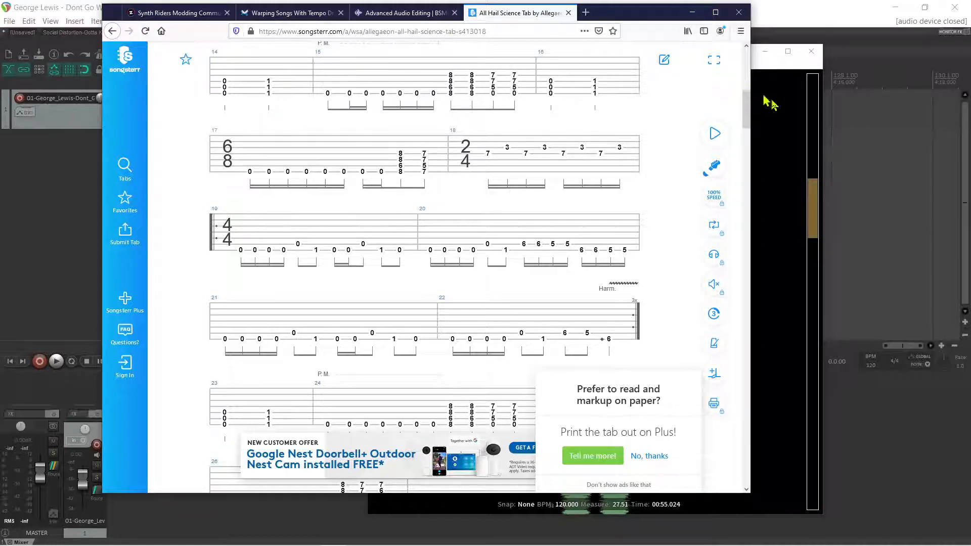
Switch to ArrowVortex, apply the detected 140.00 BPM, and increase the music offset by two beats to 0.608 at the song's start.
{"action": "left_click", "coordinate": [815, 198]}
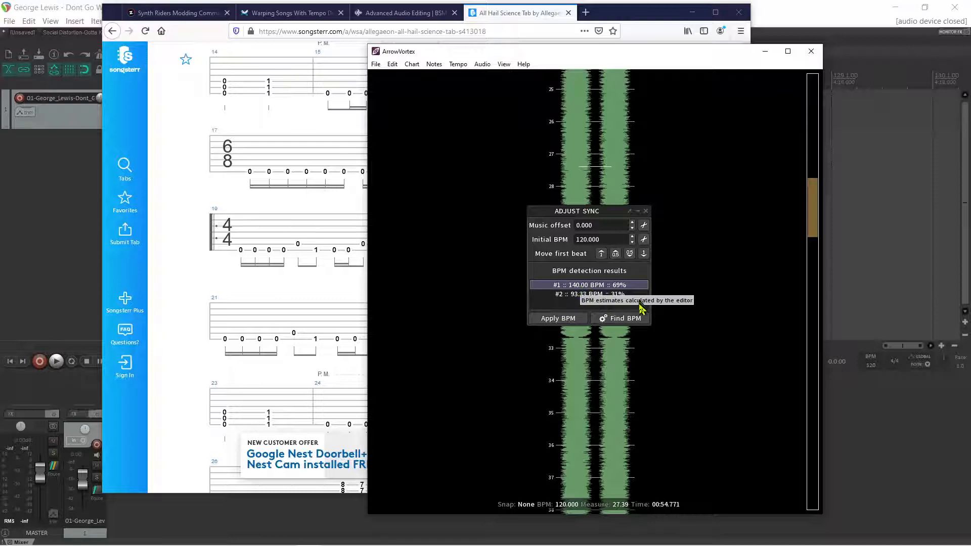
{"action": "left_click", "coordinate": [565, 323]}
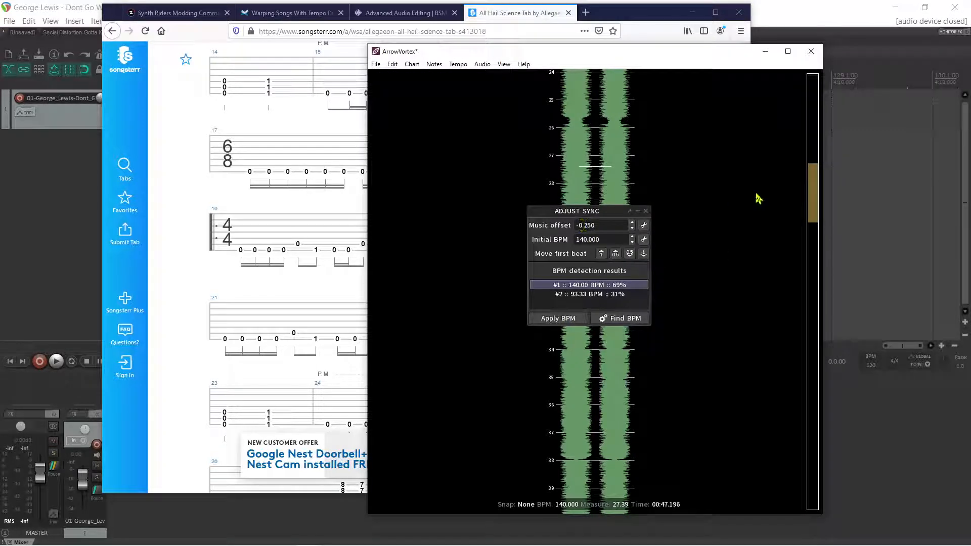
{"action": "left_click_drag", "start_coordinate": [808, 192], "coordinate": [815, 77]}
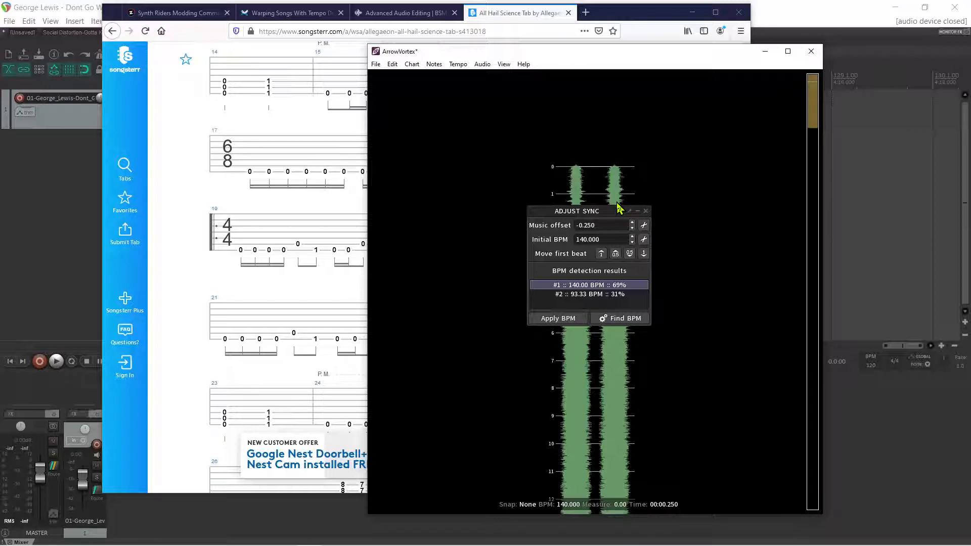
{"action": "mouse_move", "coordinate": [610, 213]}
{"action": "left_mouse_down"}
{"action": "mouse_move", "coordinate": [622, 211]}
{"action": "mouse_move", "coordinate": [613, 210]}
{"action": "left_mouse_up"}
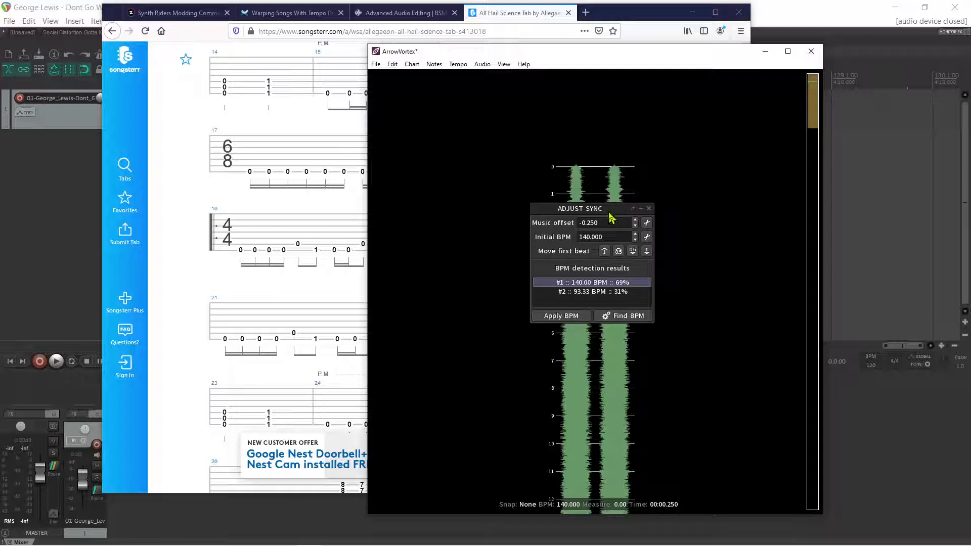
{"action": "left_click", "coordinate": [604, 251]}
{"action": "left_click", "coordinate": [604, 252]}
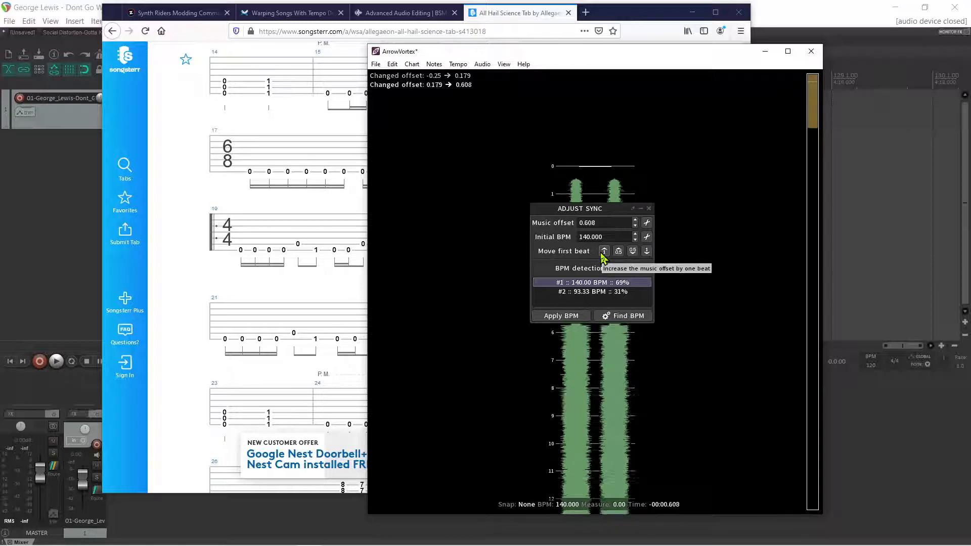
Increase the music offset by four more beats to 2.324 and select the resulting offset value.
{"action": "left_click", "coordinate": [604, 251]}
{"action": "left_click", "coordinate": [604, 252]}
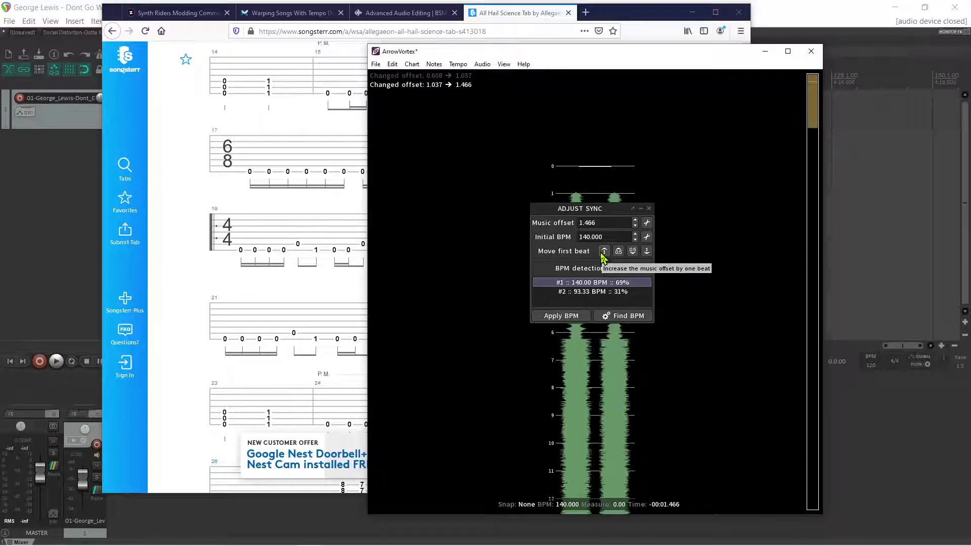
{"action": "left_click", "coordinate": [603, 251]}
{"action": "left_click", "coordinate": [604, 252]}
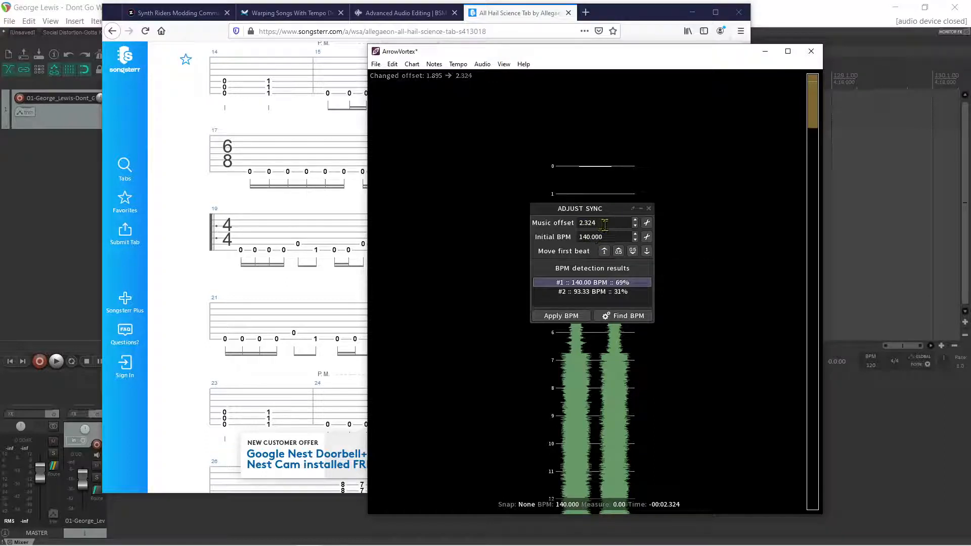
{"action": "left_click_drag", "start_coordinate": [599, 225], "coordinate": [569, 226]}
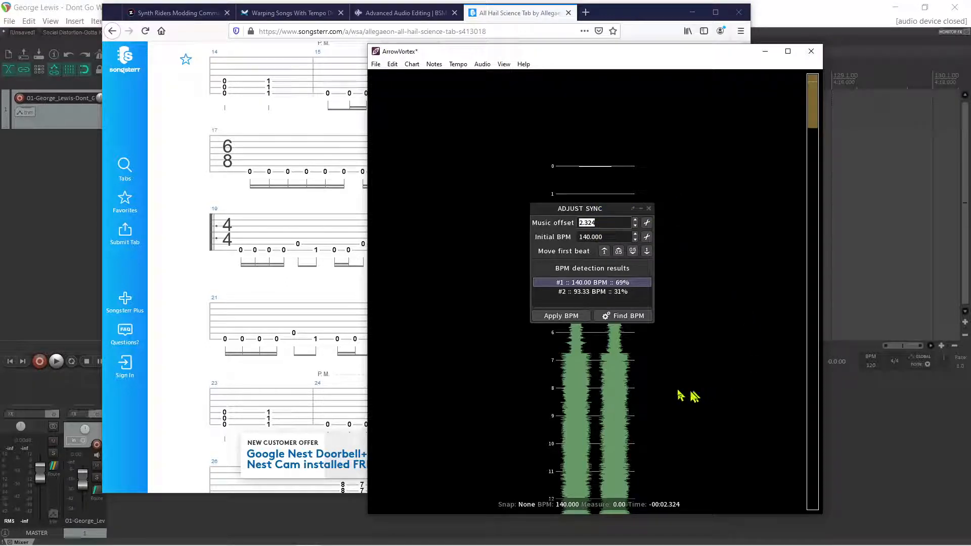
Minimize the current ArrowVortex and browser windows, and play the song in the other ArrowVortex window from its start to about 15 seconds.
{"action": "left_click", "coordinate": [765, 51]}
{"action": "left_click", "coordinate": [692, 12]}
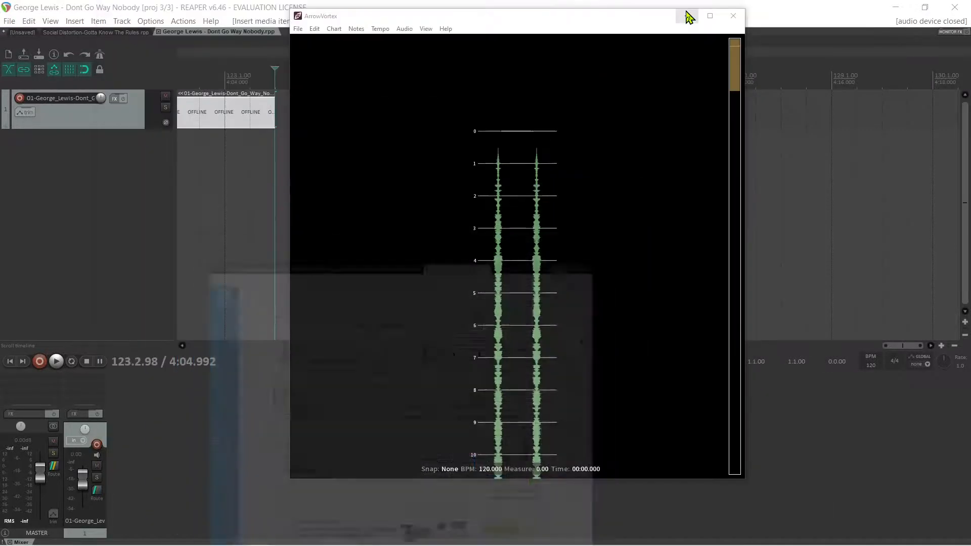
{"action": "left_click_drag", "start_coordinate": [613, 22], "coordinate": [595, 21]}
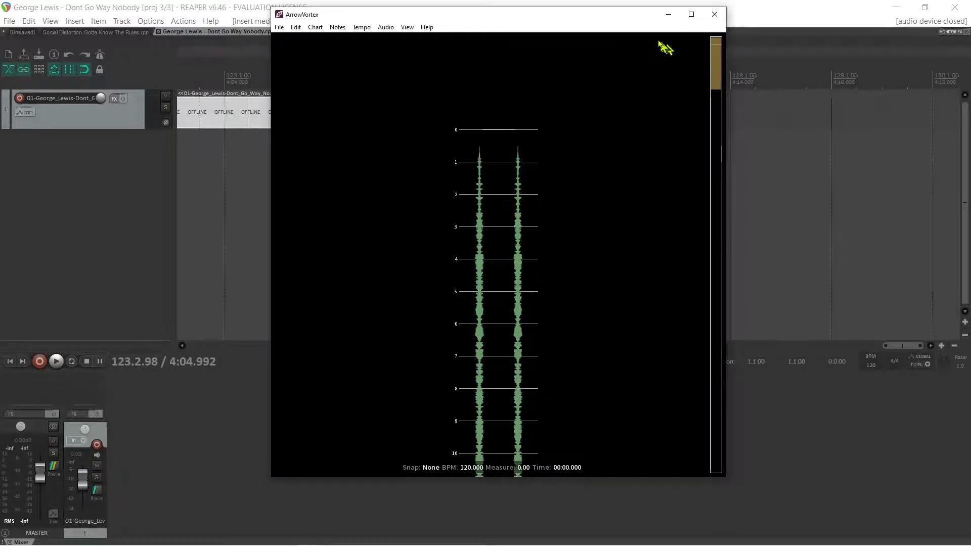
{"action": "left_click_drag", "start_coordinate": [632, 17], "coordinate": [652, 56]}
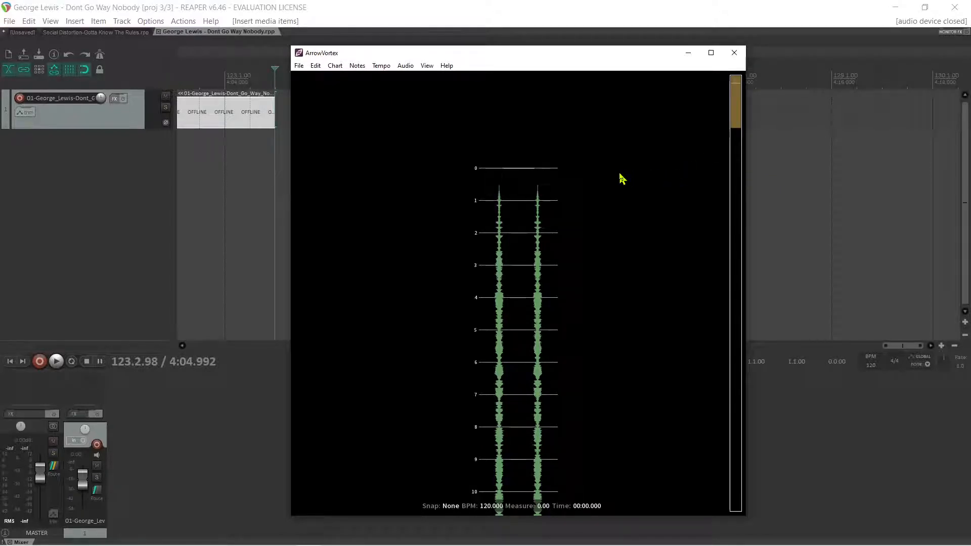
{"action": "key", "text": "space"}
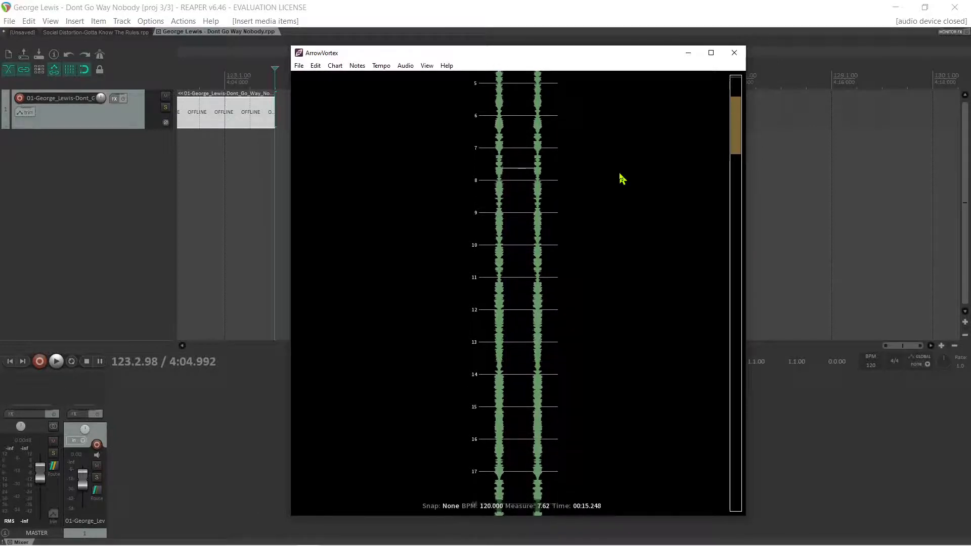
{"action": "key", "text": "space"}
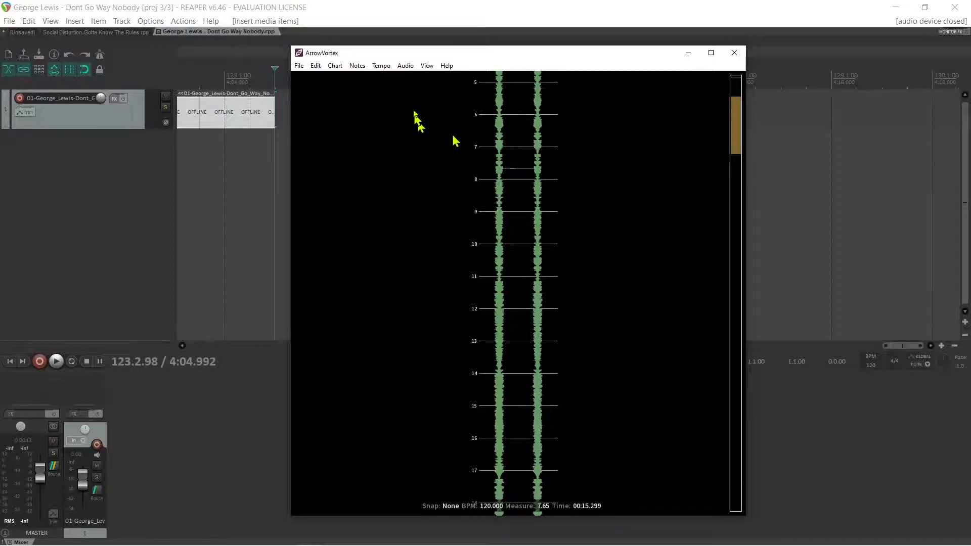
Open the Adjust Sync dialog for this song and start automatic BPM detection.
{"action": "left_click", "coordinate": [406, 66]}
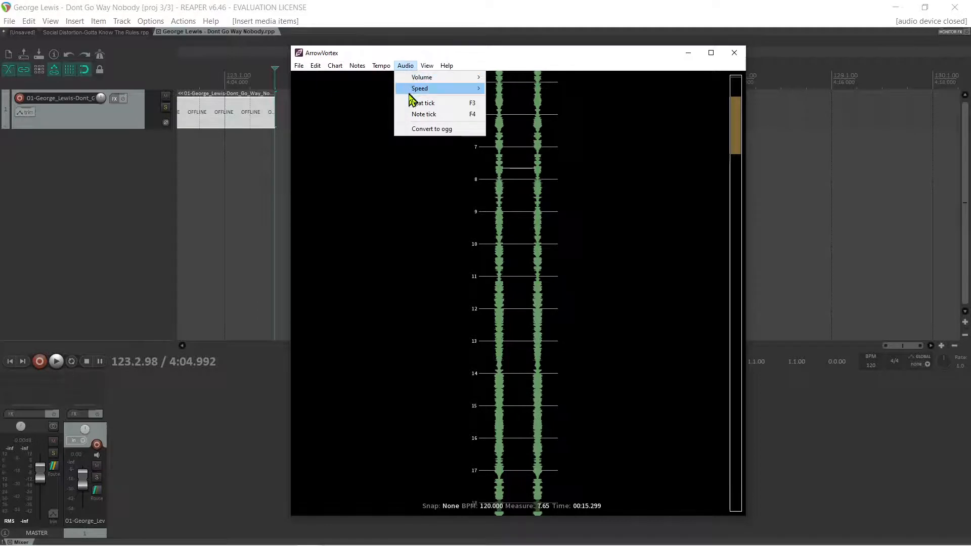
{"action": "mouse_move", "coordinate": [382, 66]}
{"action": "left_click", "coordinate": [393, 93]}
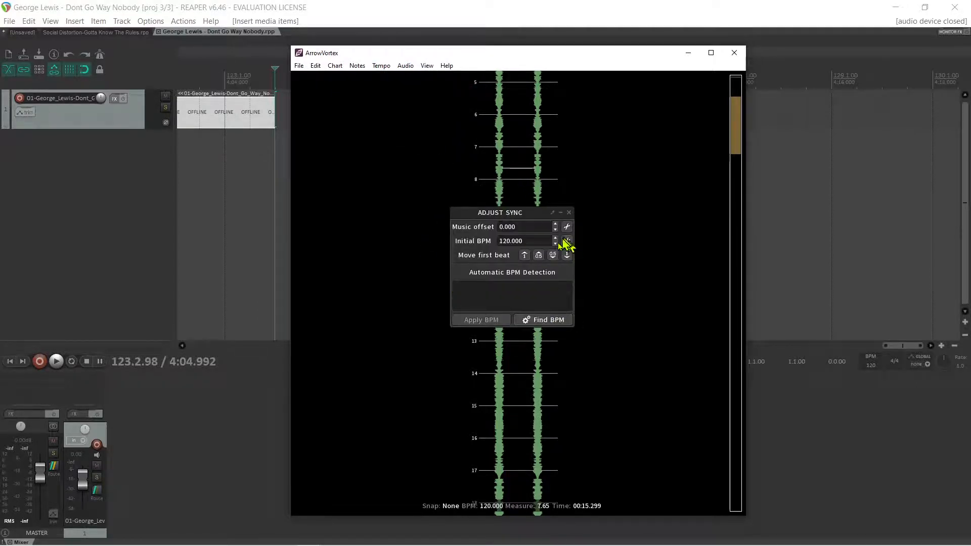
{"action": "left_click", "coordinate": [542, 319]}
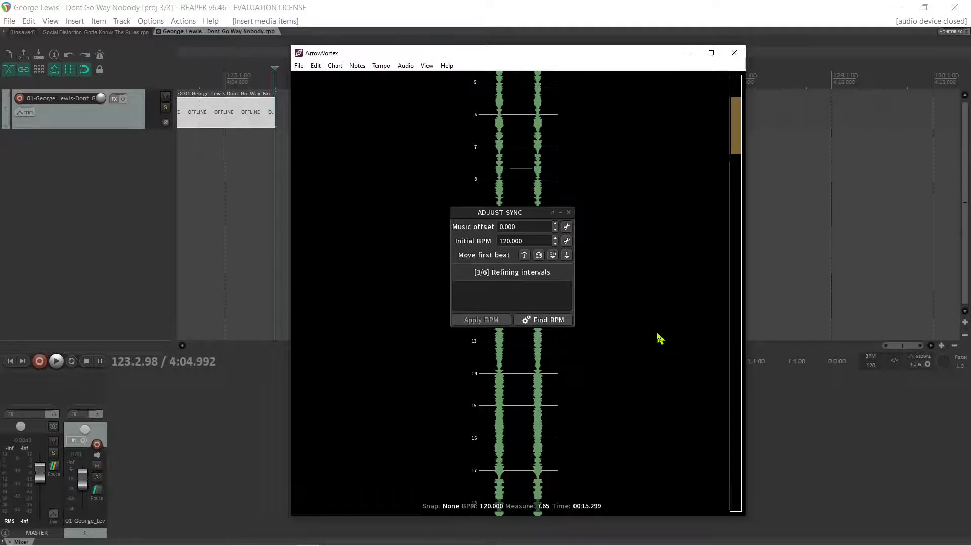